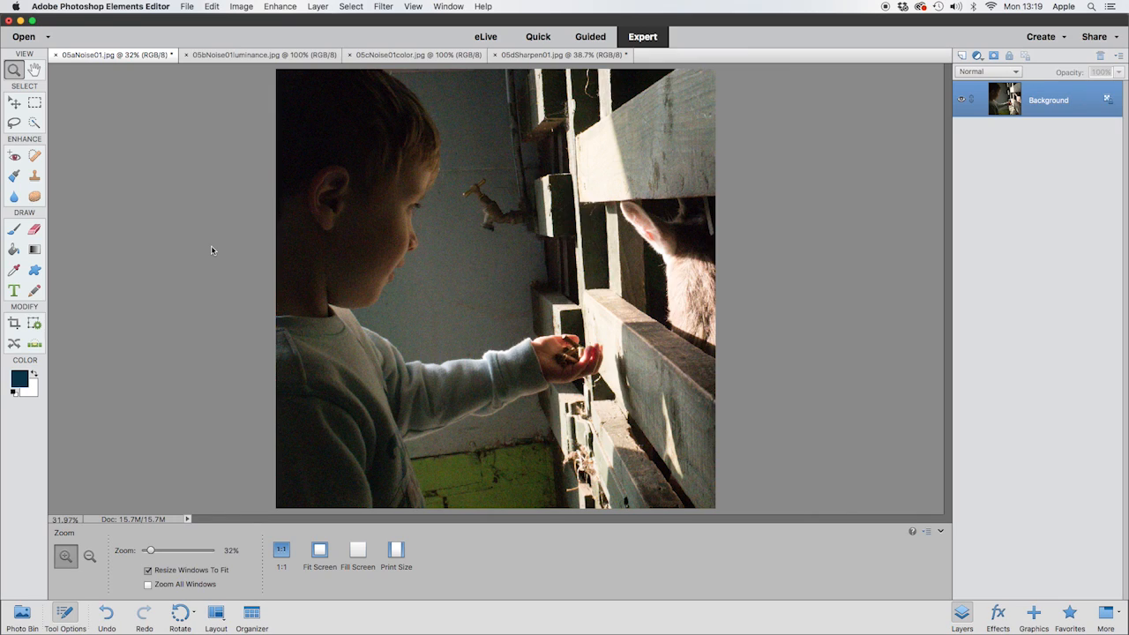
Compare the noise around the boy's nose at 100% in the original, luminance and color noise images, magnifying the color noise to 300%.
click(281, 552)
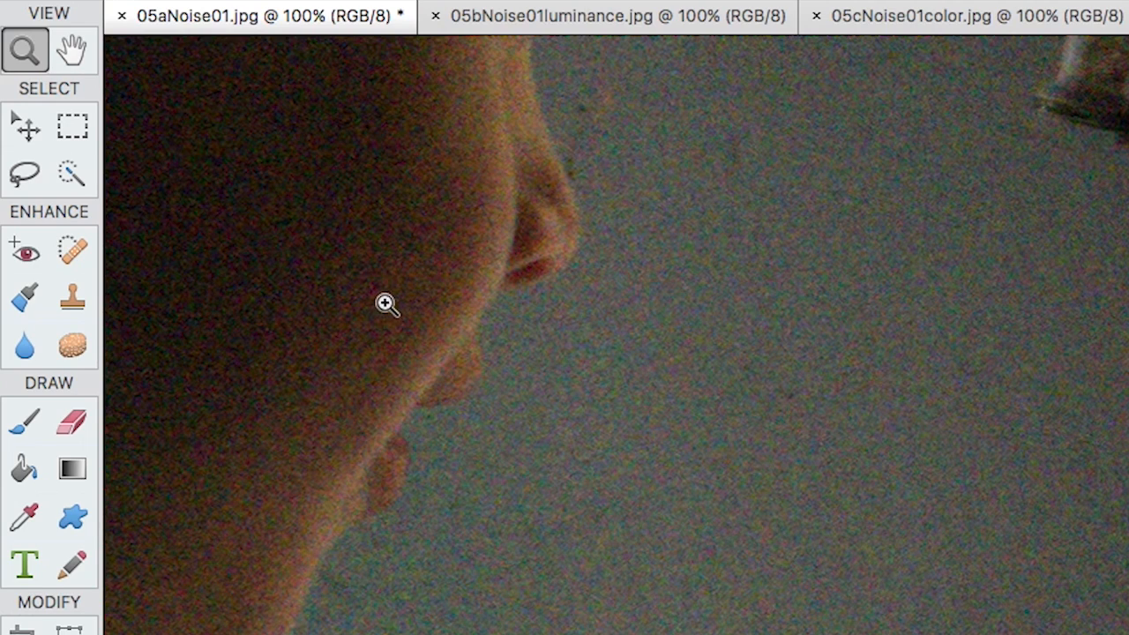
click(614, 25)
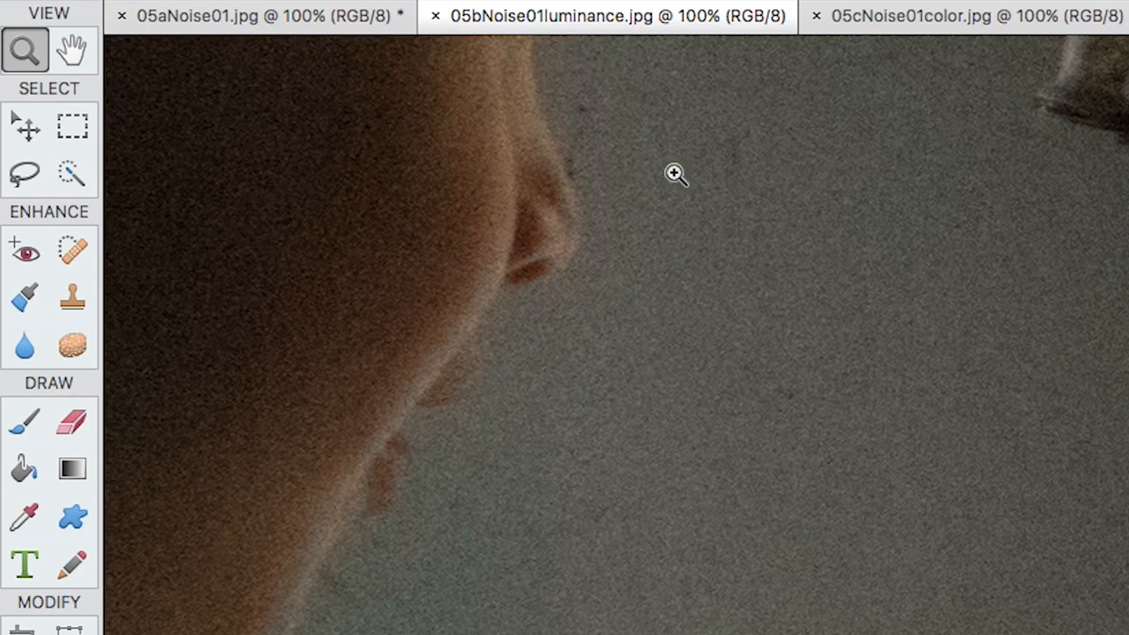
click(922, 22)
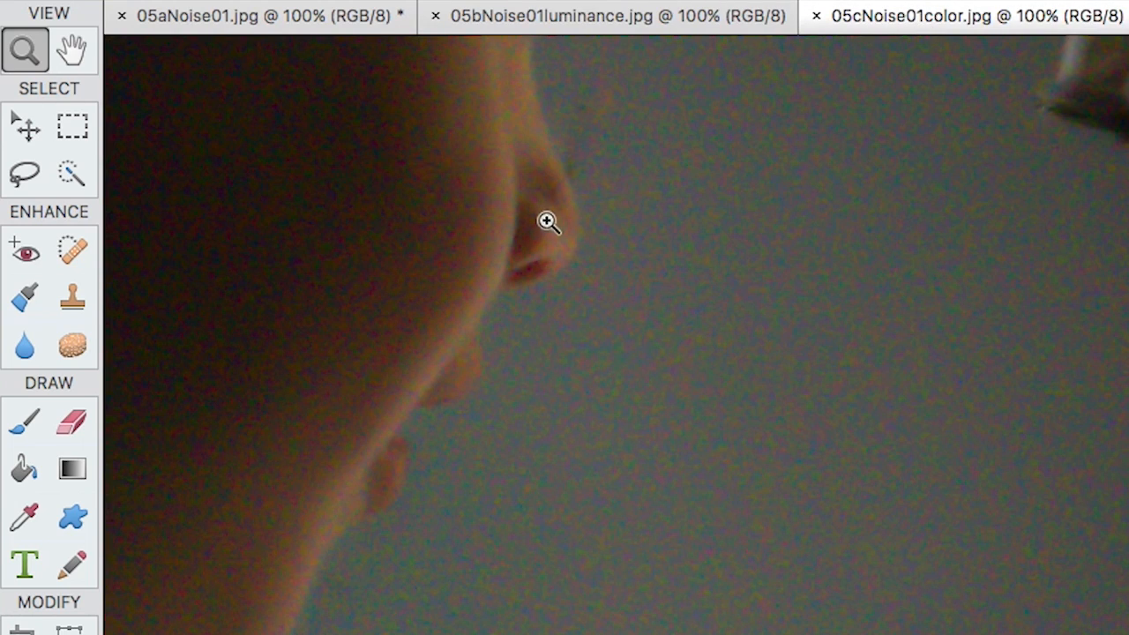
click(688, 297)
click(688, 298)
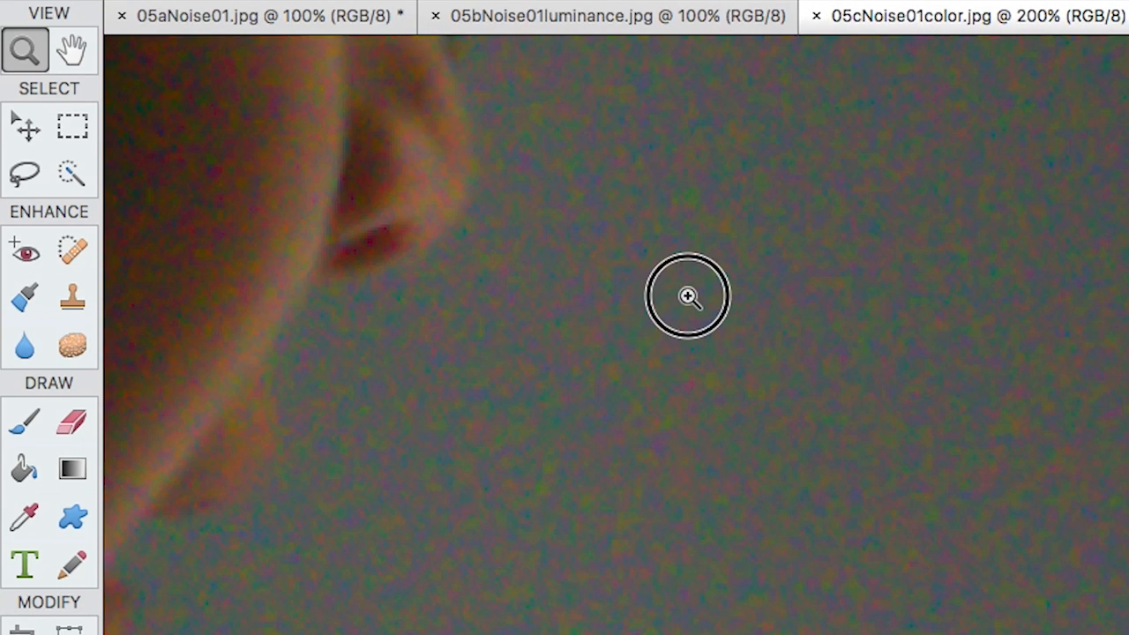
click(949, 394)
drag(950, 395, 1128, 565)
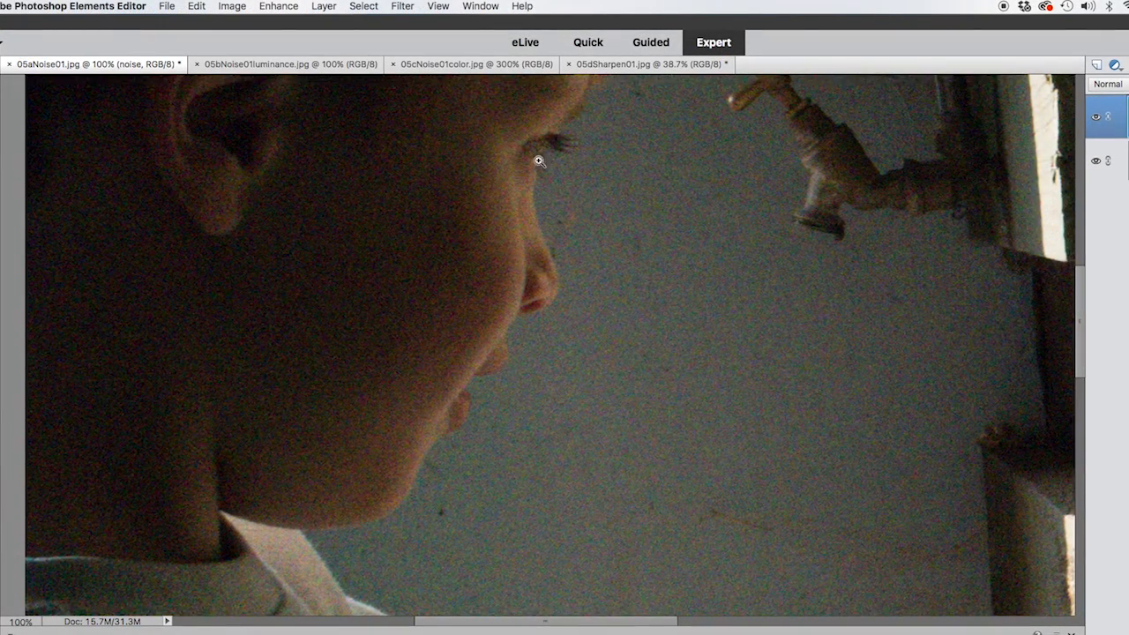
Open the Reduce Noise filter for the noise layer and frame an enlarged view of the boy's eye and nose in its preview.
click(406, 7)
mouse_move(453, 149)
click(595, 201)
drag(633, 133, 640, 185)
drag(599, 275, 807, 421)
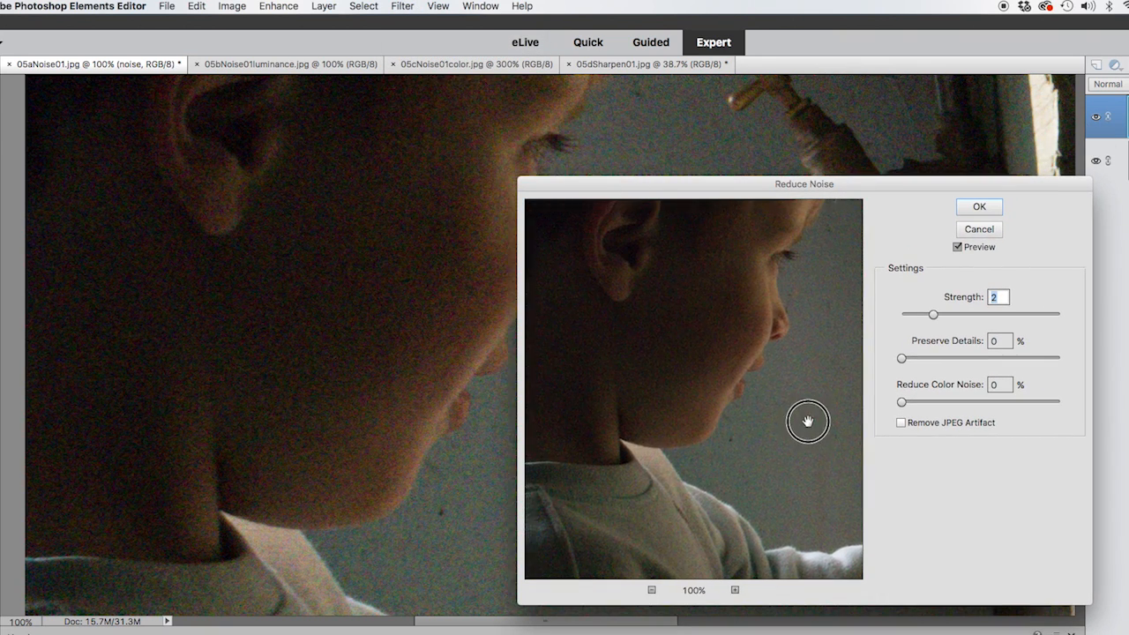
drag(646, 362, 658, 303)
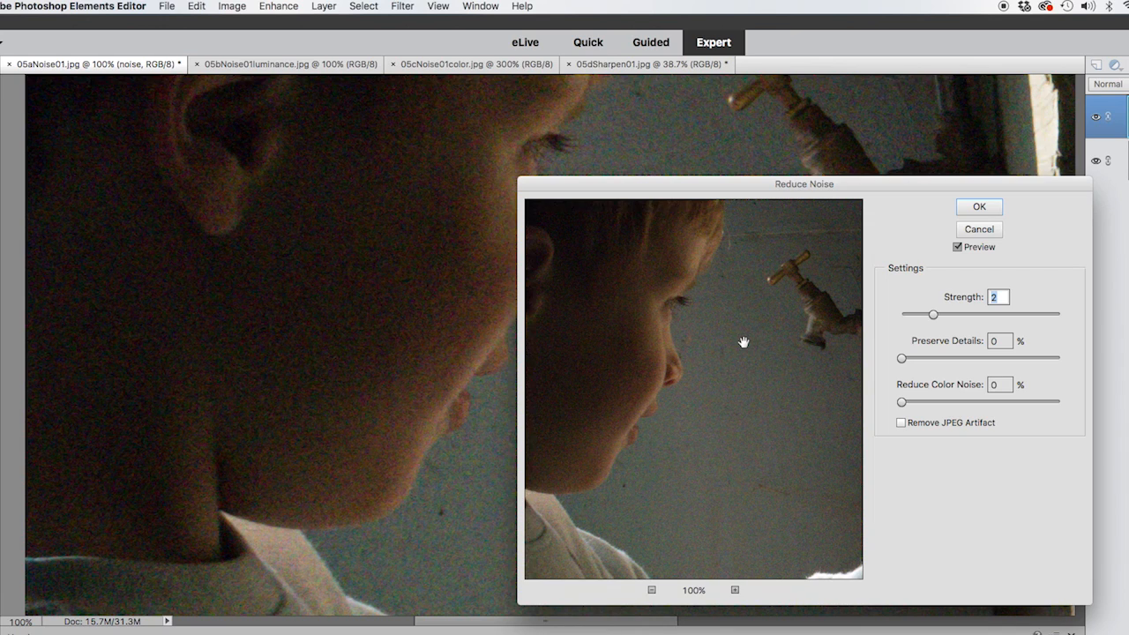
click(735, 590)
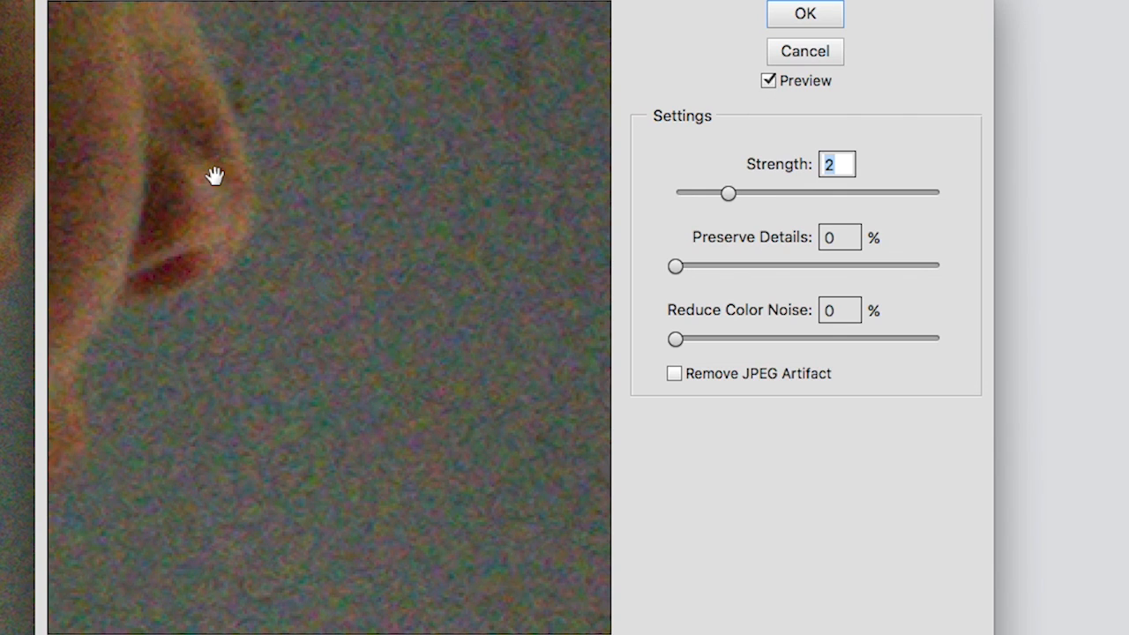
drag(182, 171, 377, 351)
drag(231, 206, 208, 401)
mouse_move(343, 292)
mouse_down()
mouse_move(220, 370)
mouse_move(232, 308)
mouse_move(222, 389)
mouse_move(359, 227)
mouse_move(295, 182)
mouse_move(271, 218)
mouse_move(353, 277)
mouse_up()
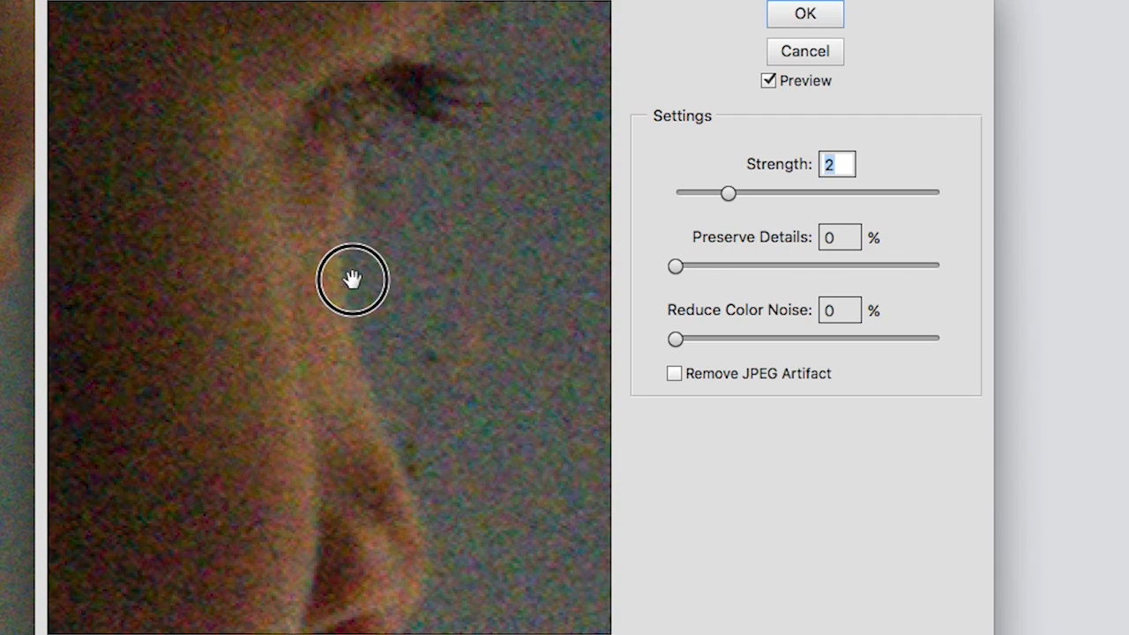
drag(352, 279, 334, 174)
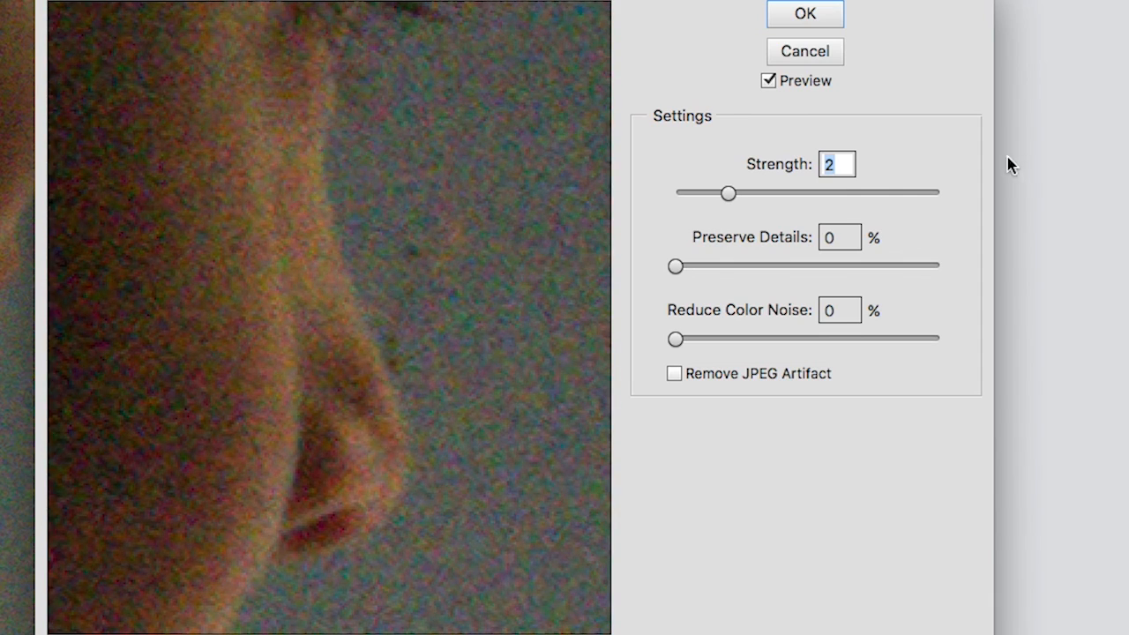
Set the noise reduction strength to 8 and Reduce Color Noise to 29%, checking the effect in the preview.
drag(728, 193, 842, 198)
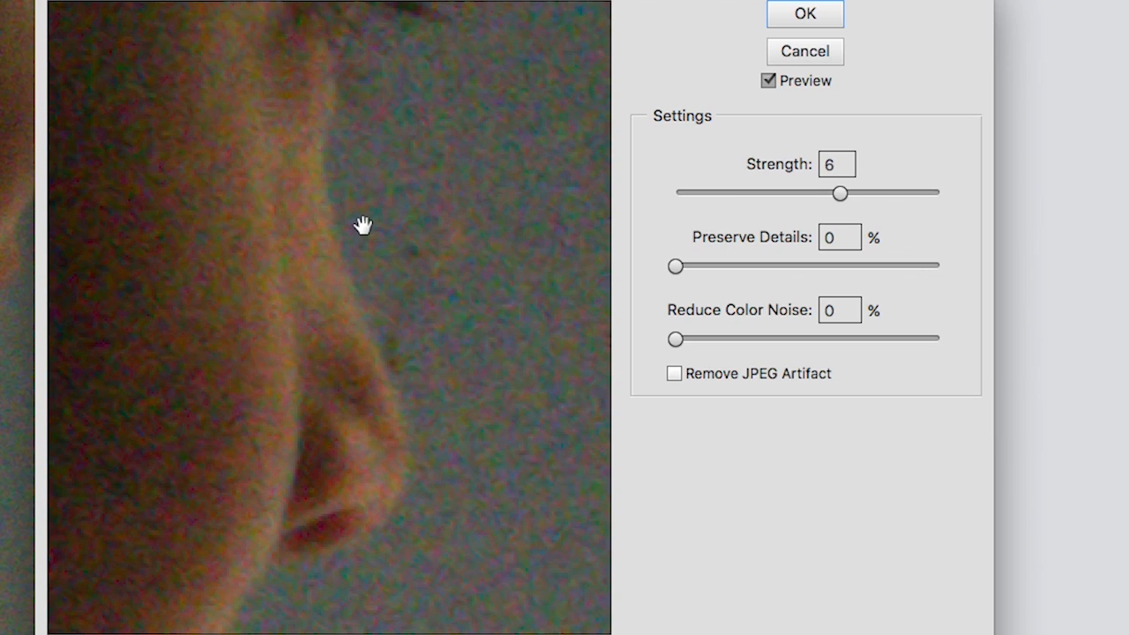
click(363, 225)
drag(362, 225, 293, 352)
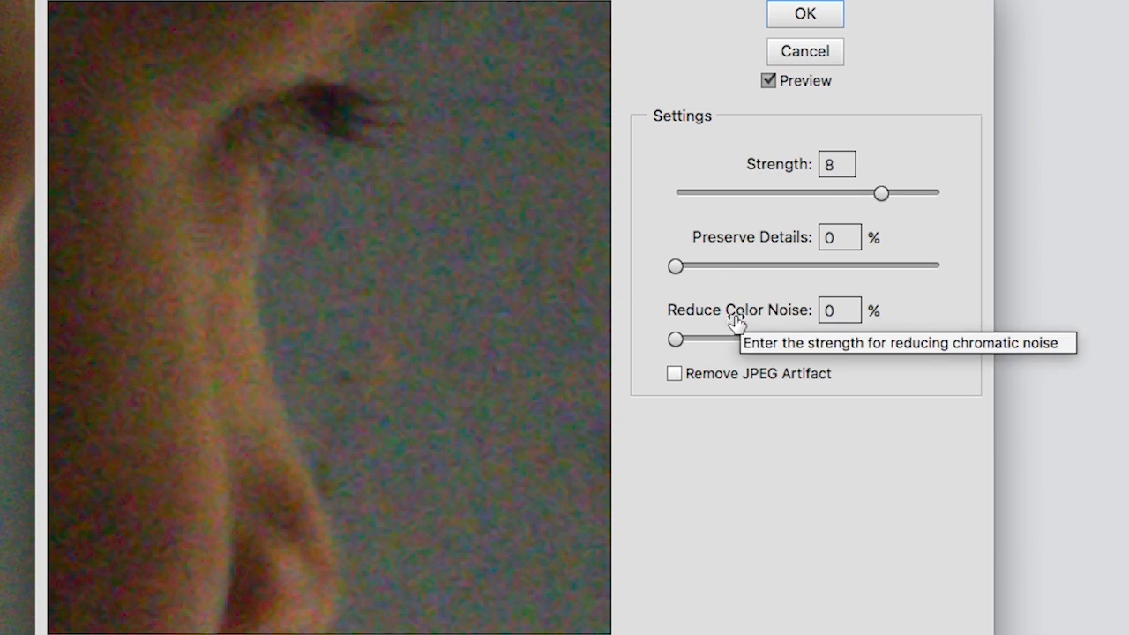
drag(680, 341, 753, 345)
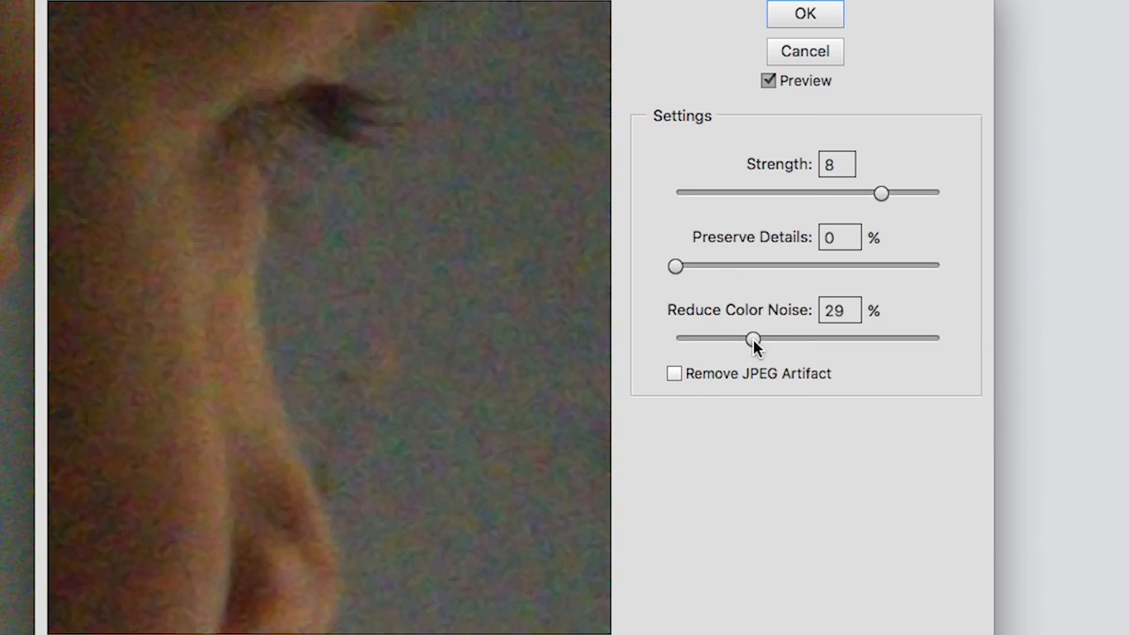
click(433, 283)
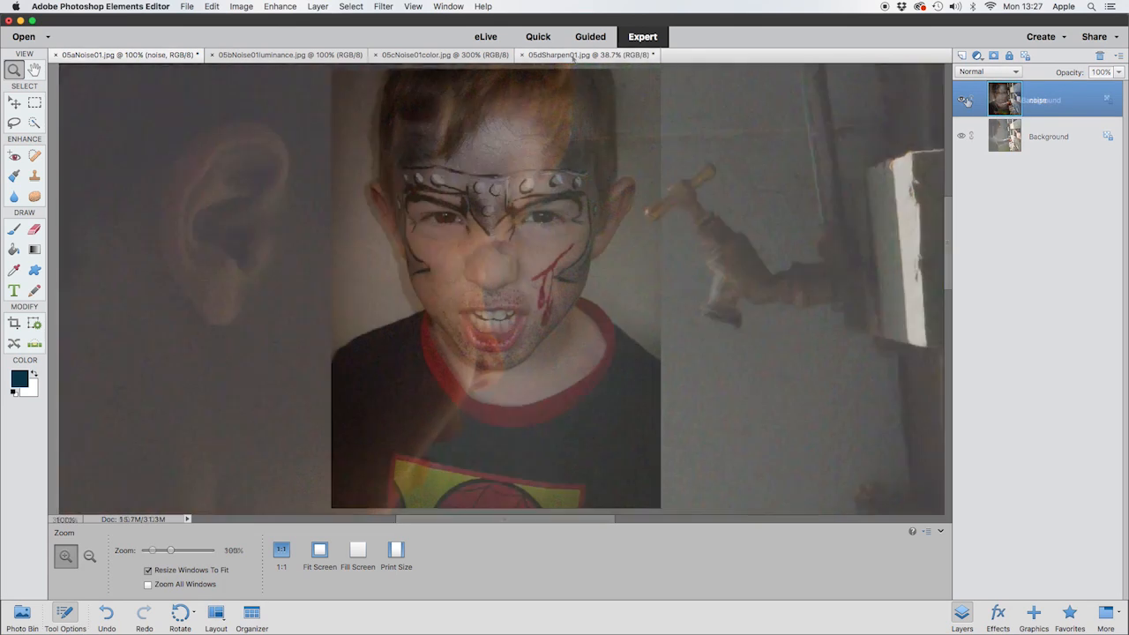
Switch to 05dSharpen01.jpg at 100% and duplicate its Background layer as "sharpen".
click(583, 55)
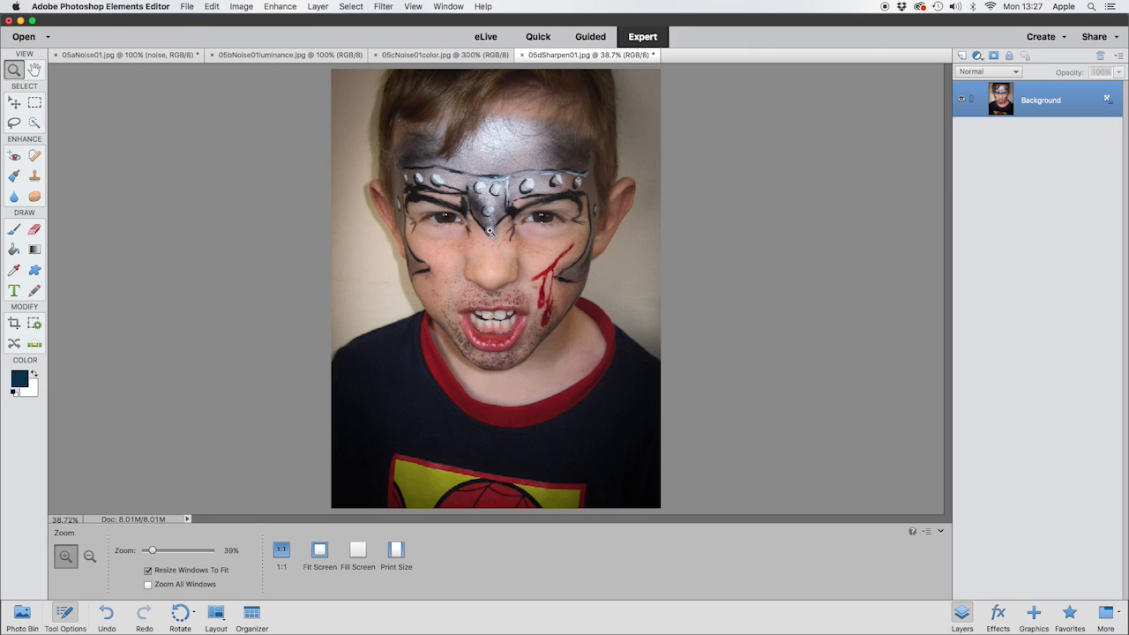
click(282, 552)
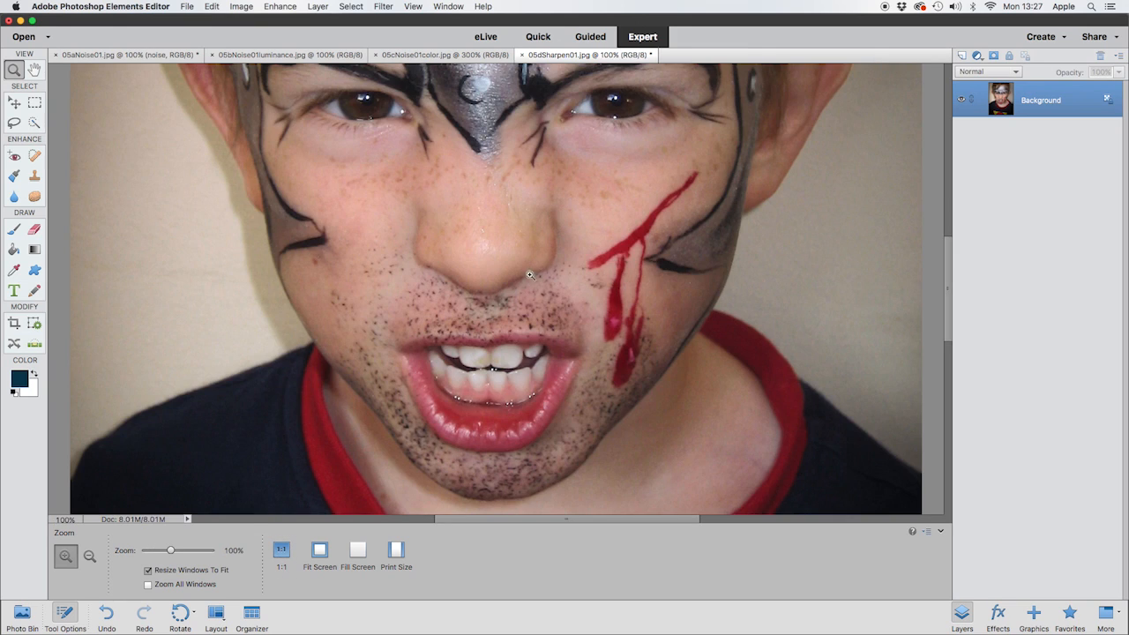
scroll(511, 340, up, 5)
scroll(494, 253, up, 3)
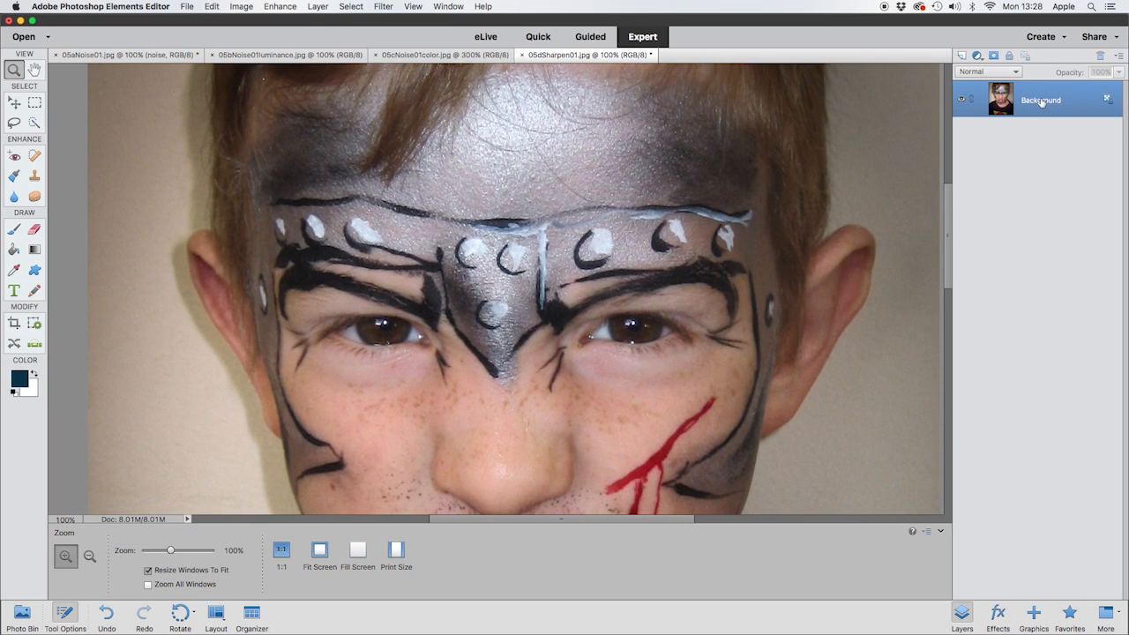
right_click(1039, 99)
click(970, 121)
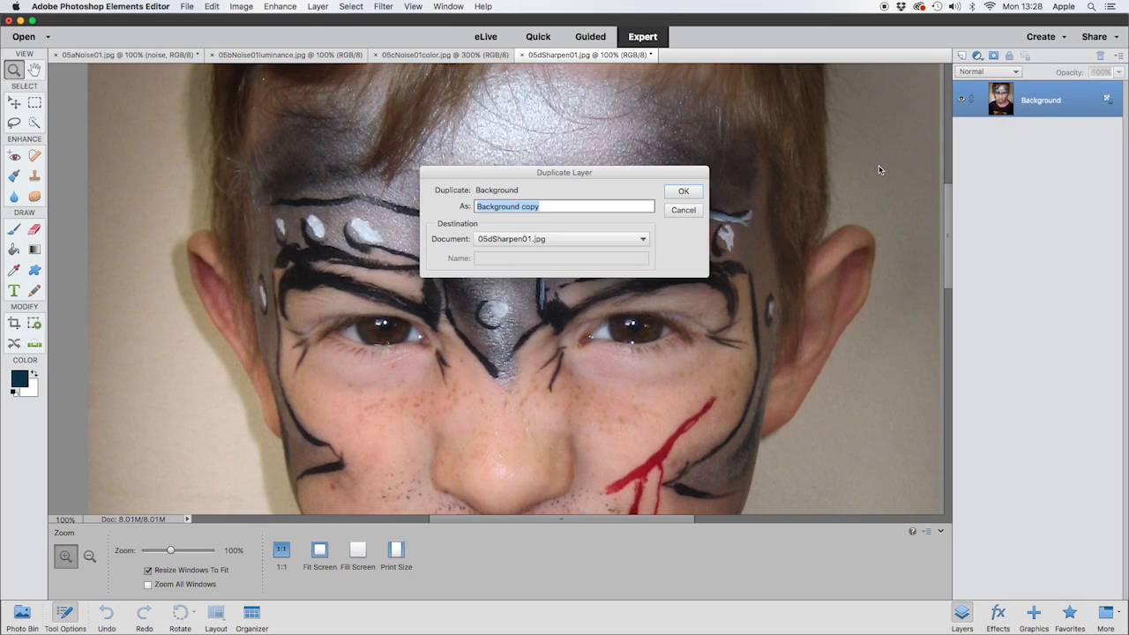
text(sharpen)
key(Return)
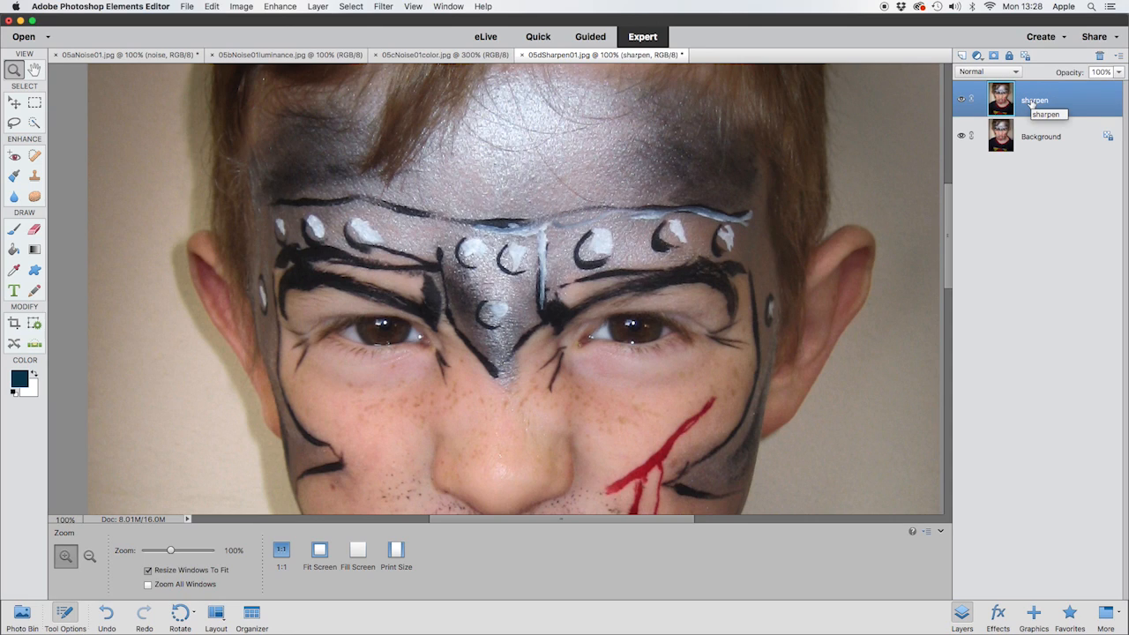
Open Adjust Sharpness for the sharpen layer and set the Amount to 101%.
click(278, 7)
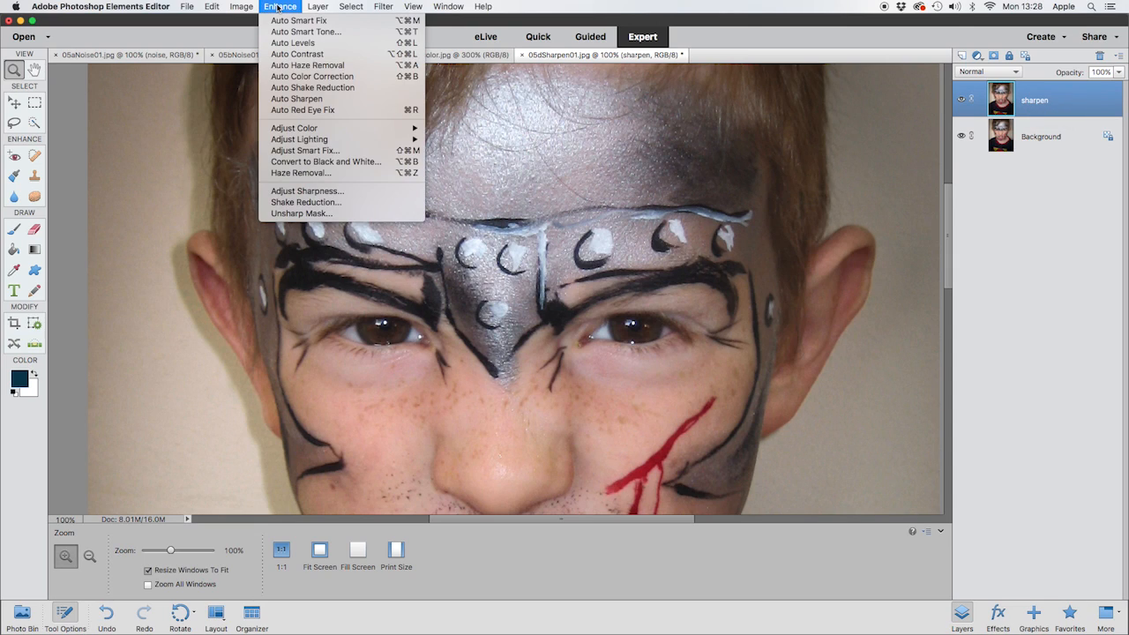
click(317, 192)
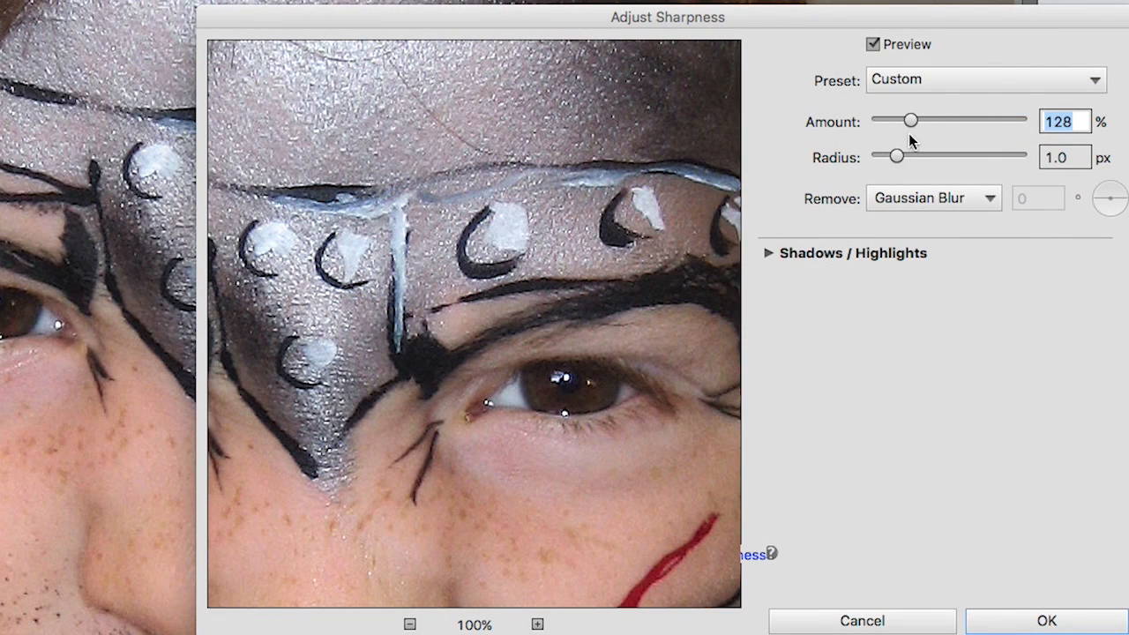
drag(913, 126, 906, 126)
drag(907, 126, 903, 127)
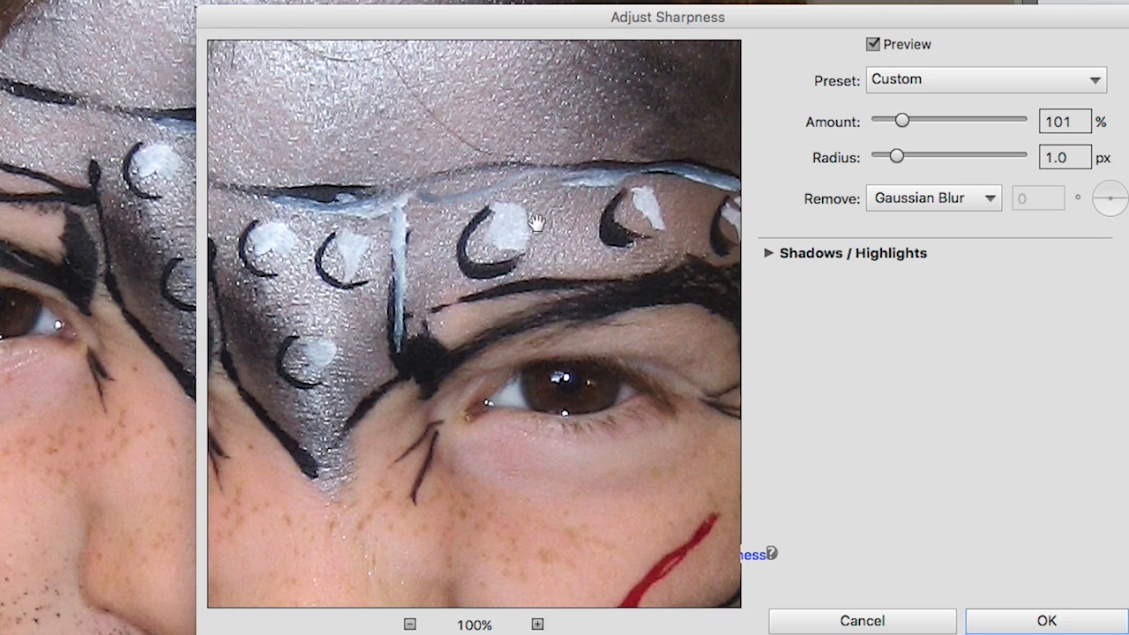
Try exaggerated sharpening with an Amount of 352% and a Radius of 9.9 px, comparing it in the preview.
drag(906, 115, 982, 126)
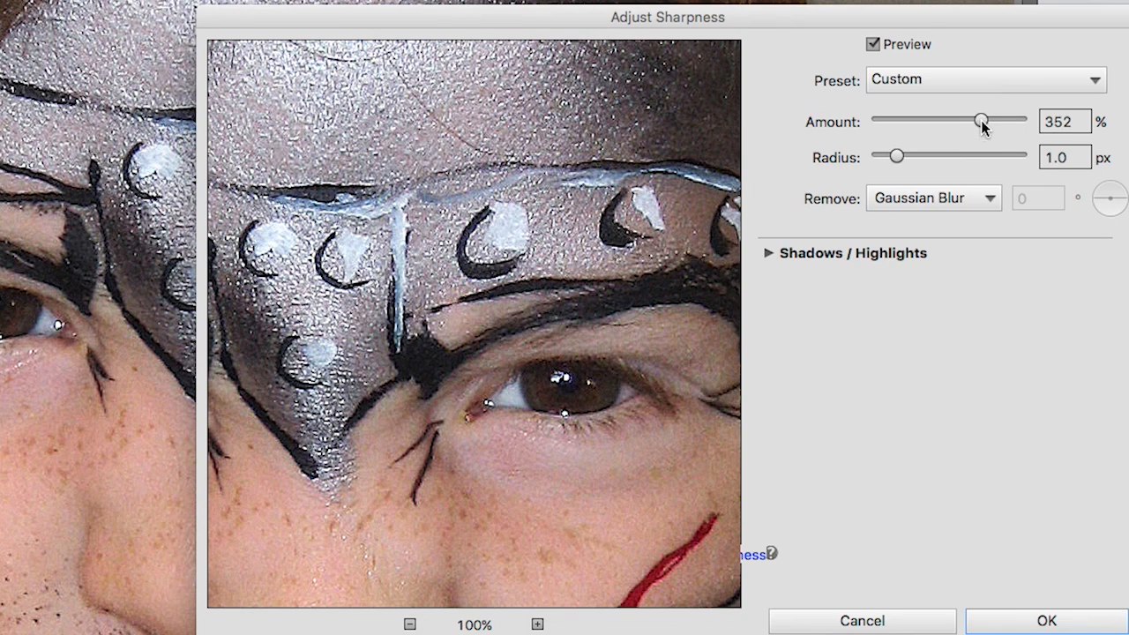
drag(899, 153, 956, 160)
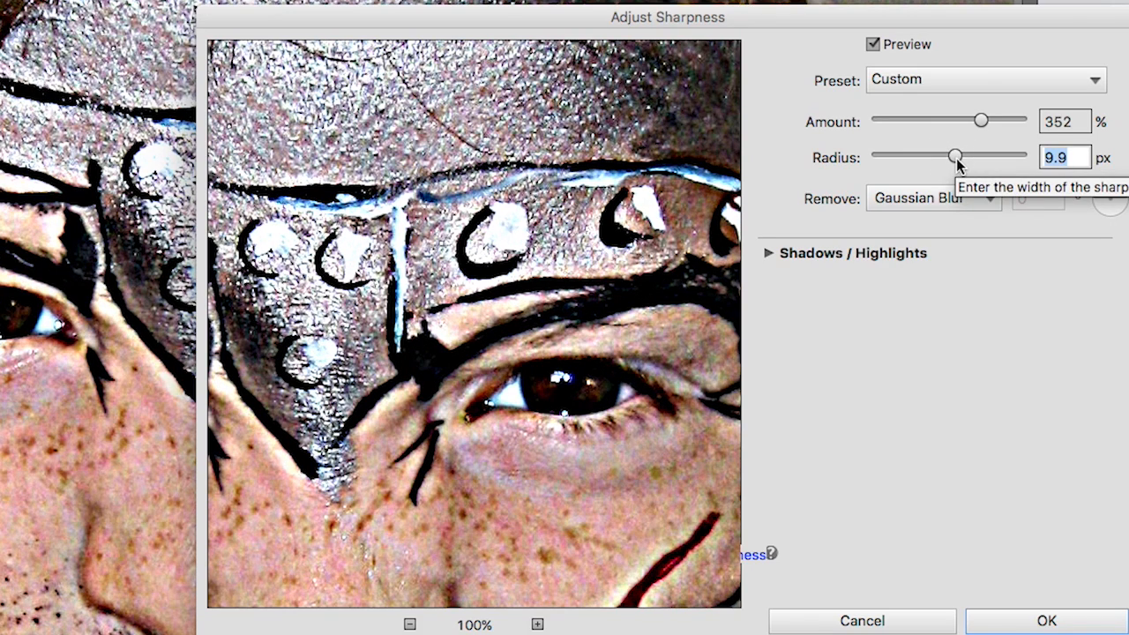
click(559, 227)
Apply the sharpening with a Radius of 1.5 px and an Amount of 111%, and compare the image without and with the sharpen layer.
click(908, 157)
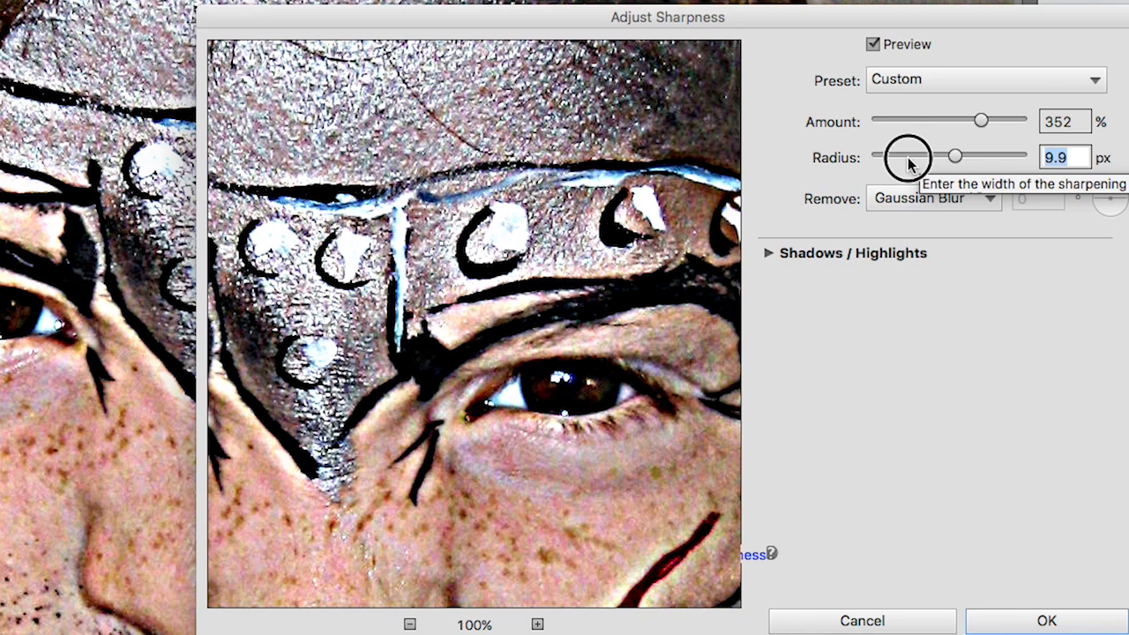
drag(907, 161, 904, 169)
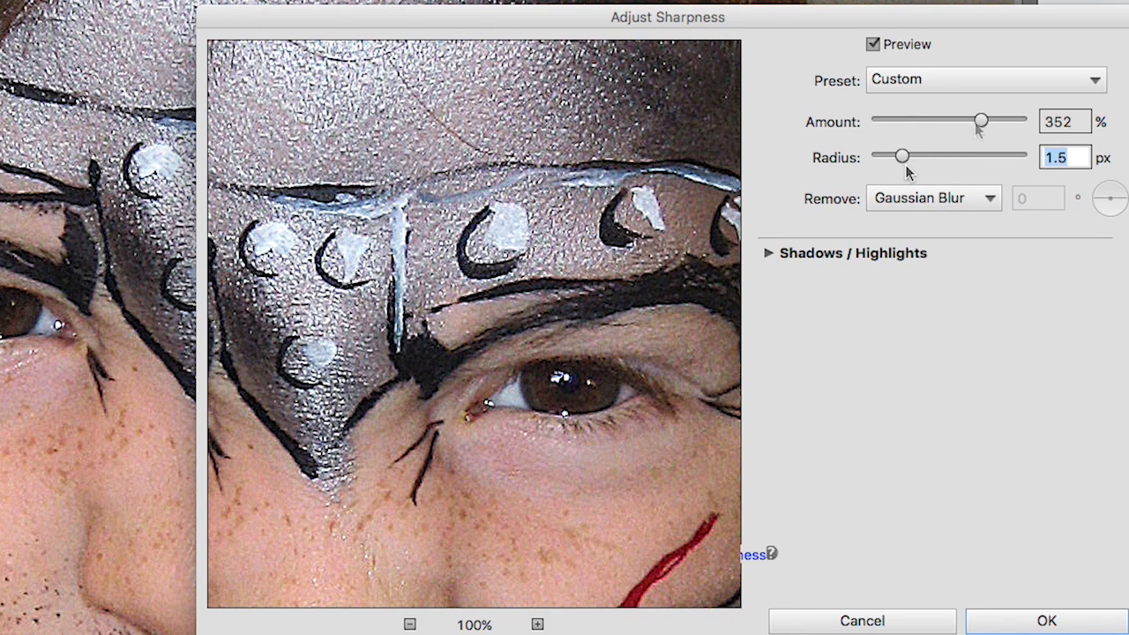
drag(981, 121, 892, 132)
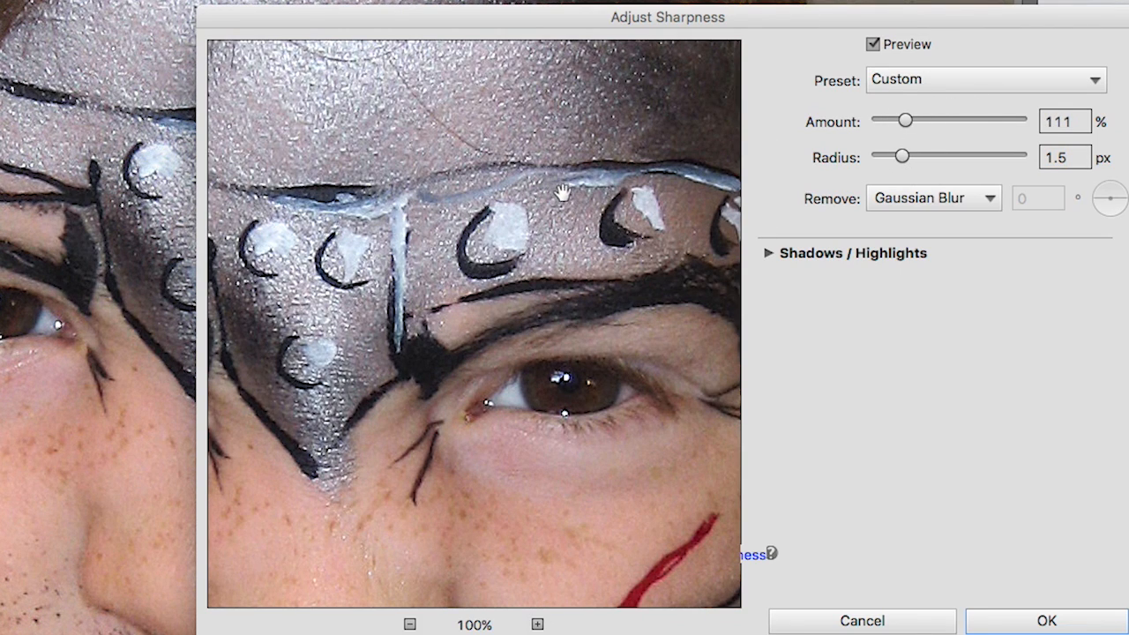
click(1035, 621)
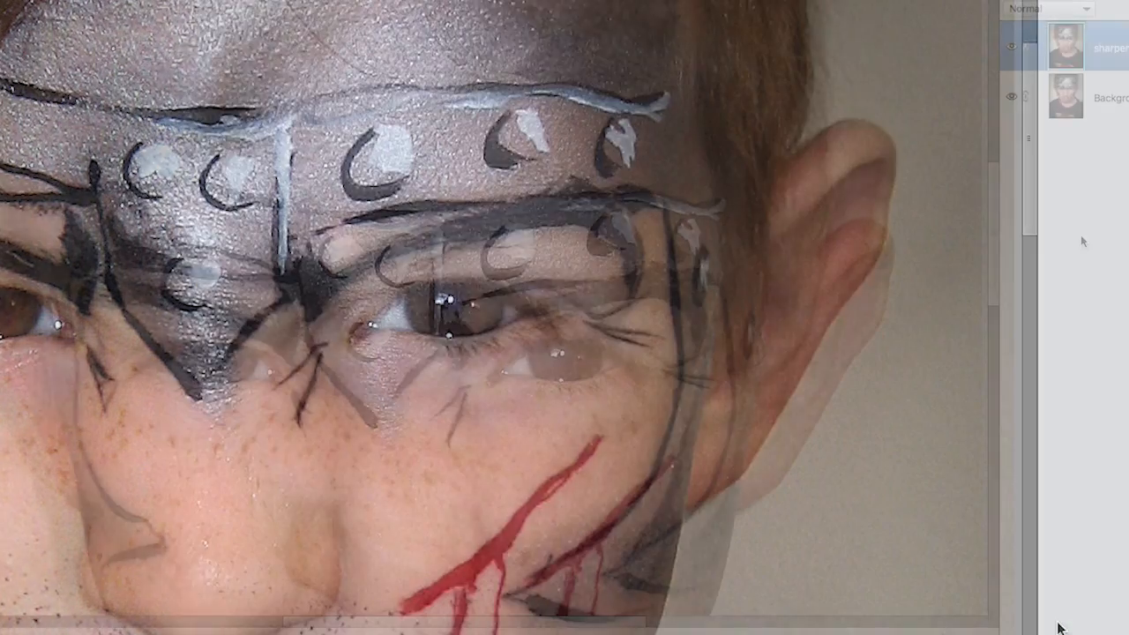
click(1013, 48)
click(1013, 49)
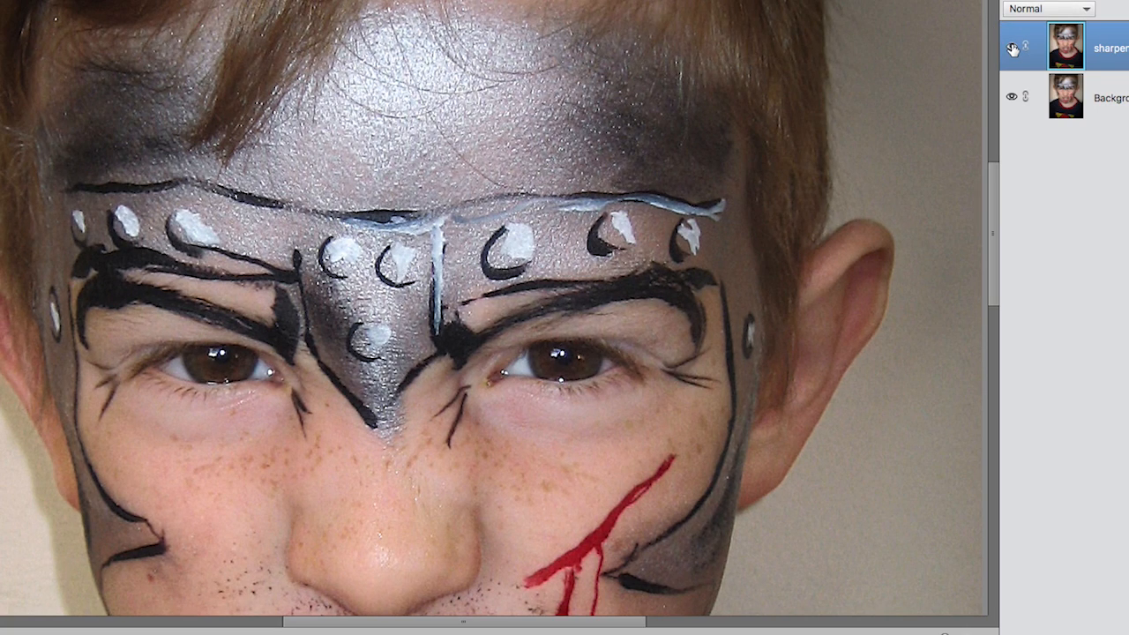